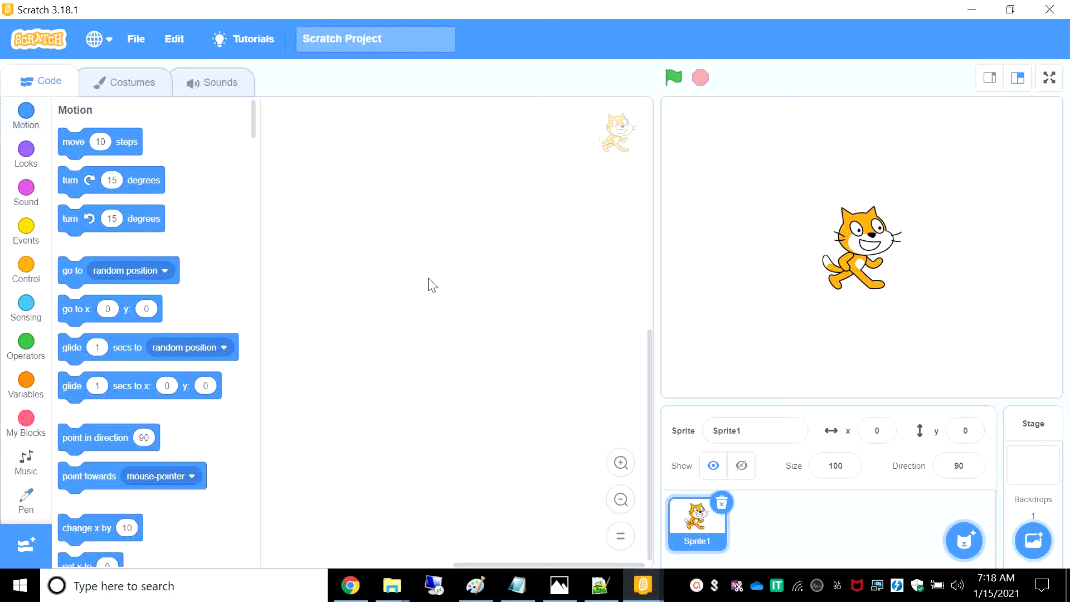
Minimize Scratch and delete the Scratch 3 shortcut from the desktop
left_click(973, 8)
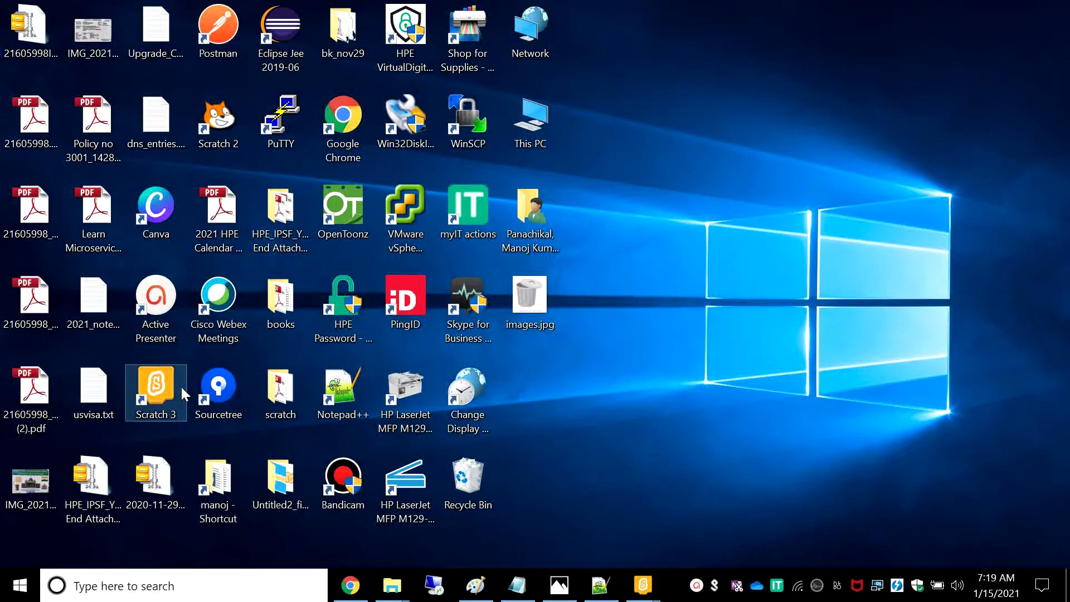
left_click(644, 585)
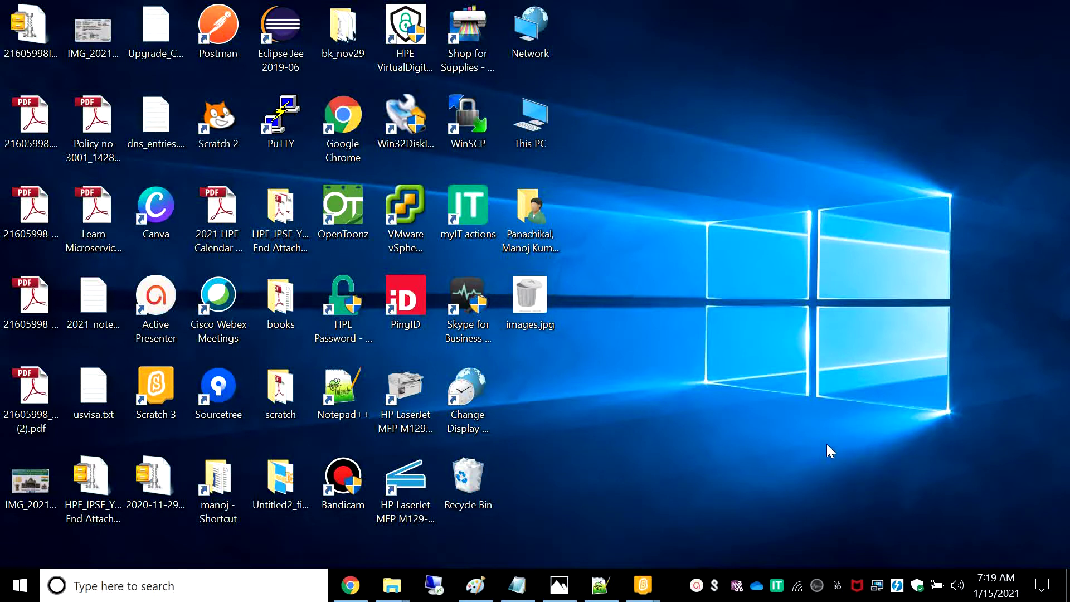
right_click(157, 384)
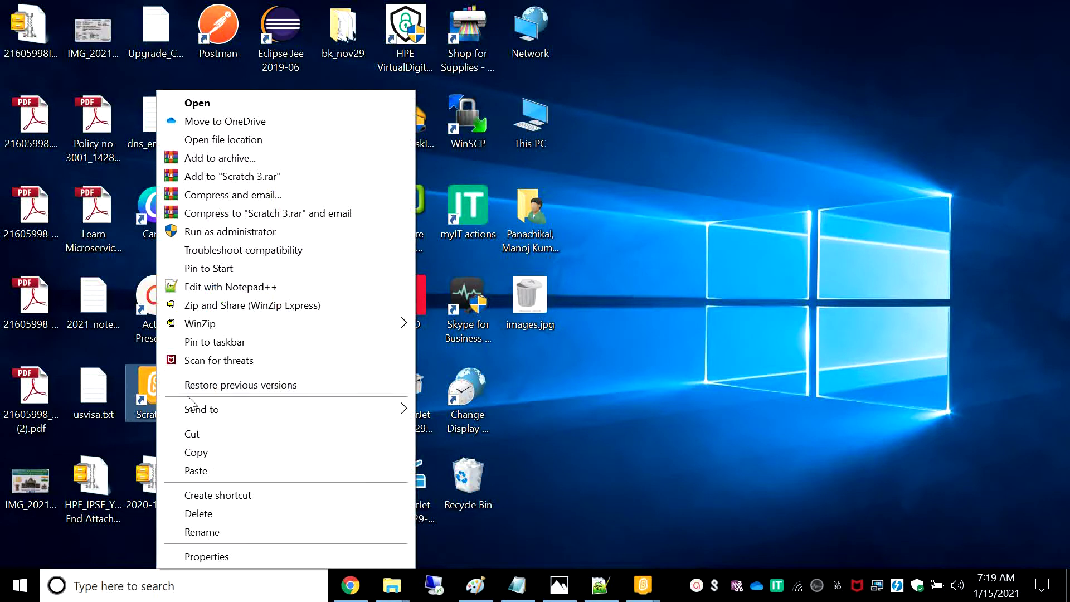
left_click(213, 513)
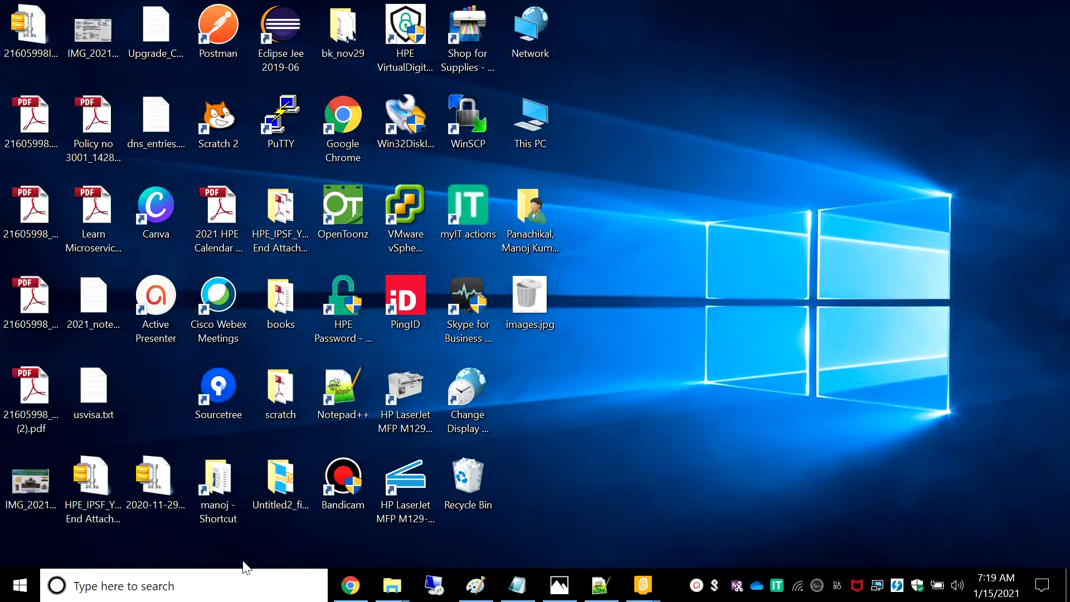
Search Start for 'sc' and bring up the options for the Scratch 3 best match
left_click(258, 589)
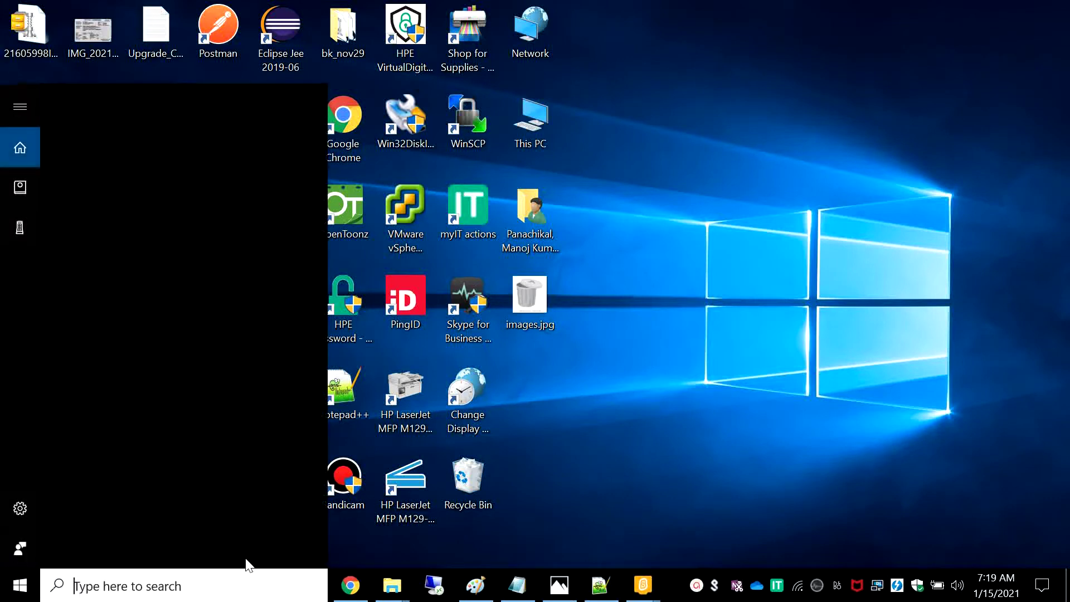
type("s")
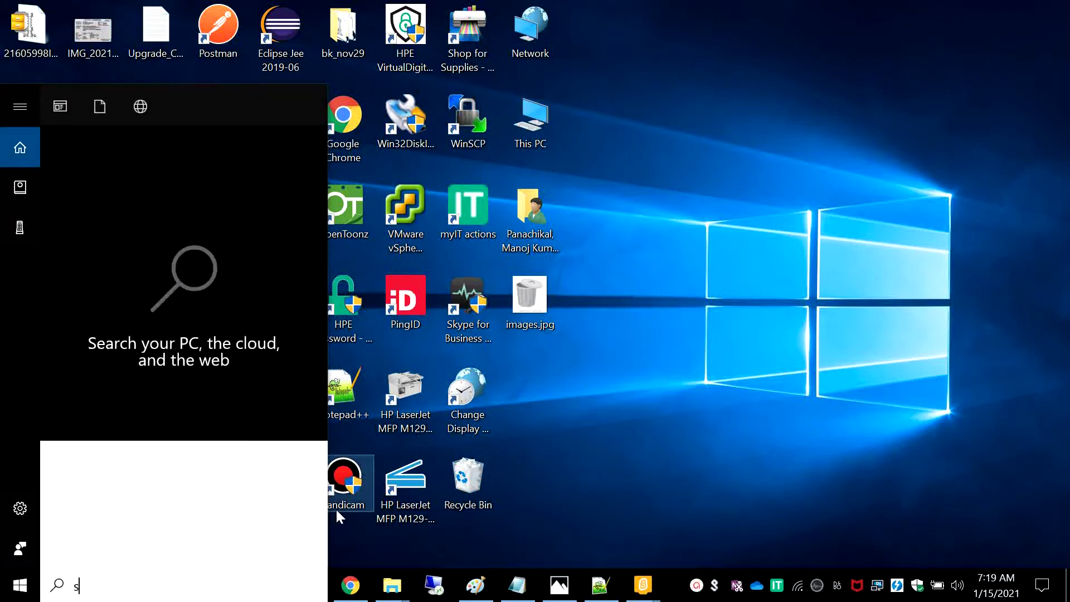
type("c")
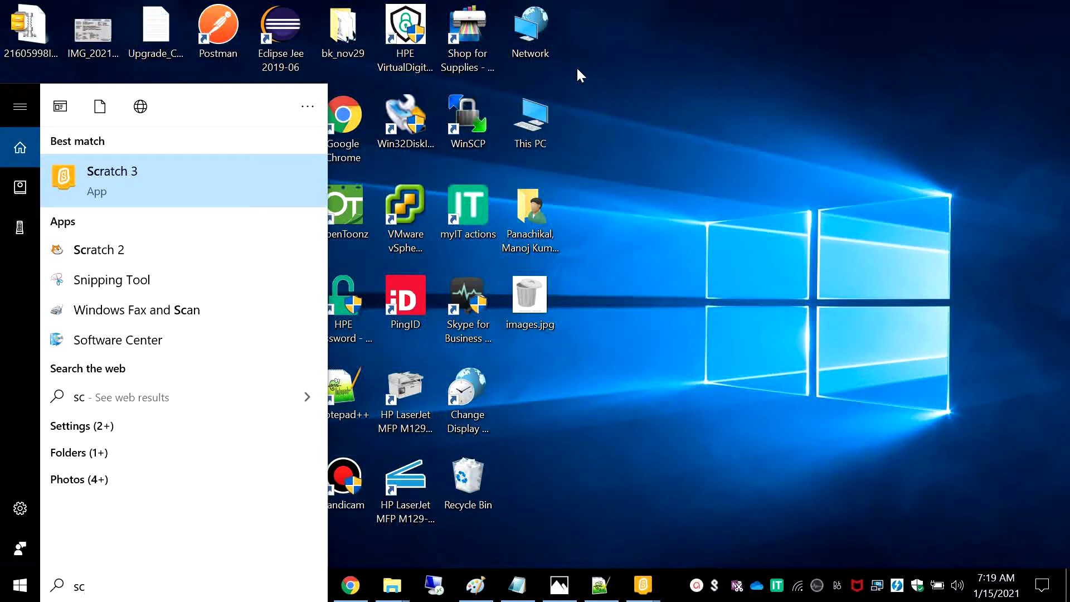
right_click(228, 181)
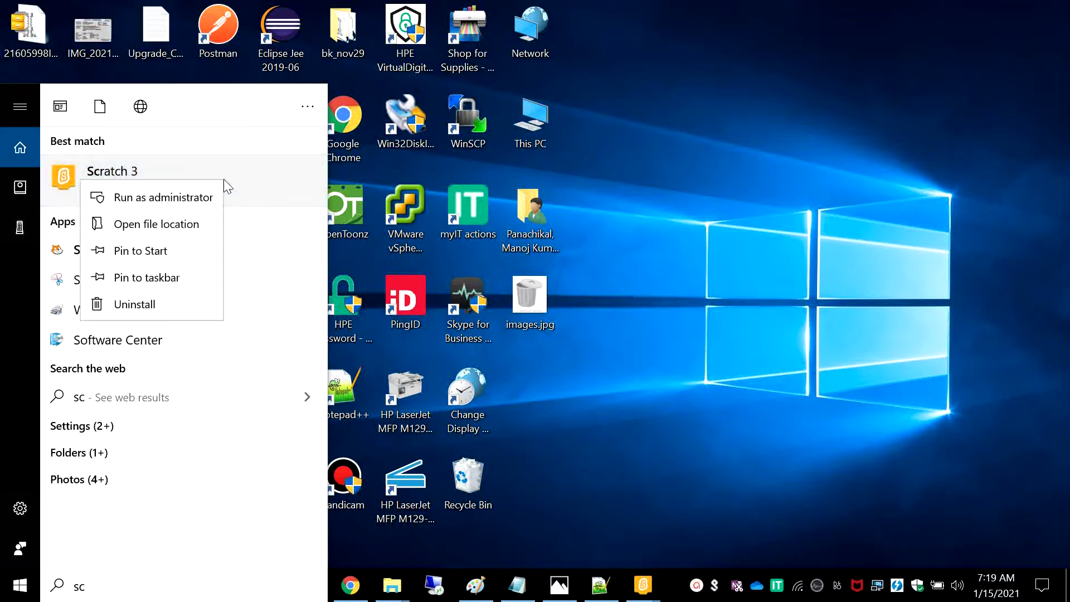
Copy the Scratch 3 shortcut from the maximized Start Menu Programs folder, then minimize Explorer
left_click(170, 231)
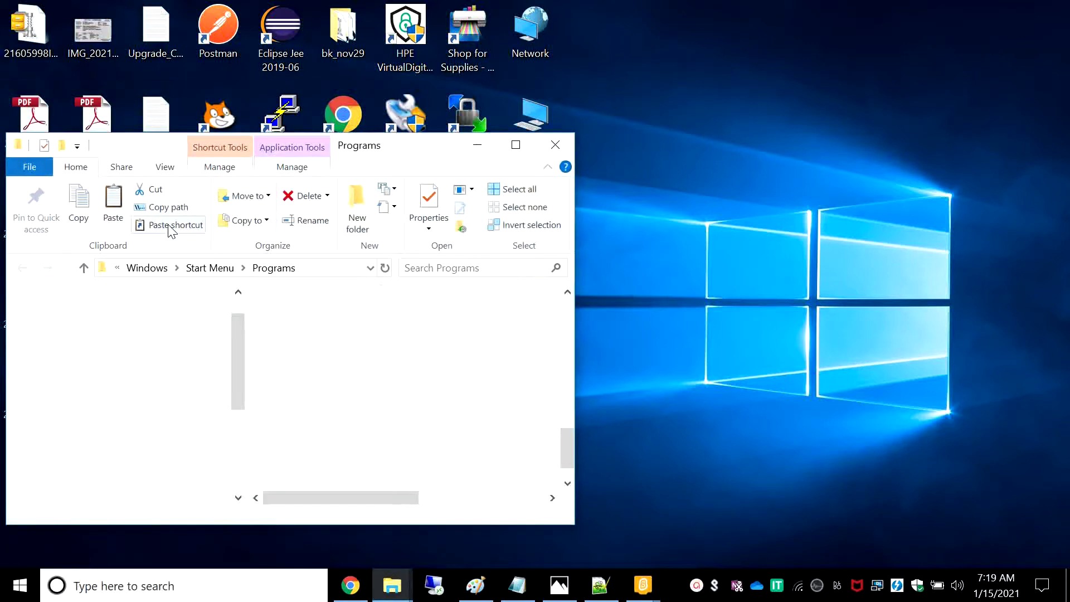
left_click(523, 144)
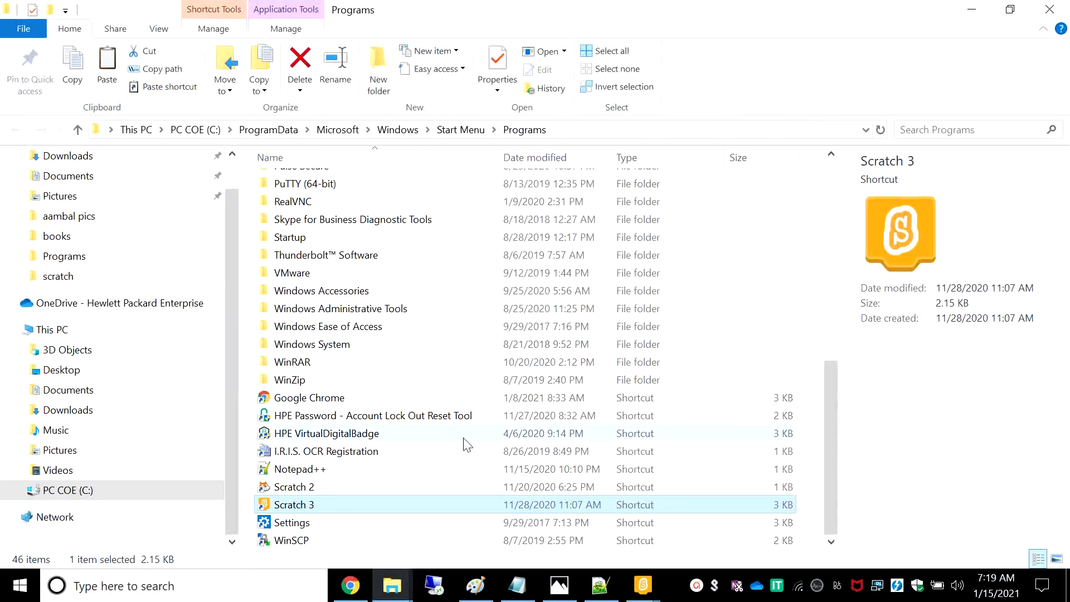
right_click(487, 504)
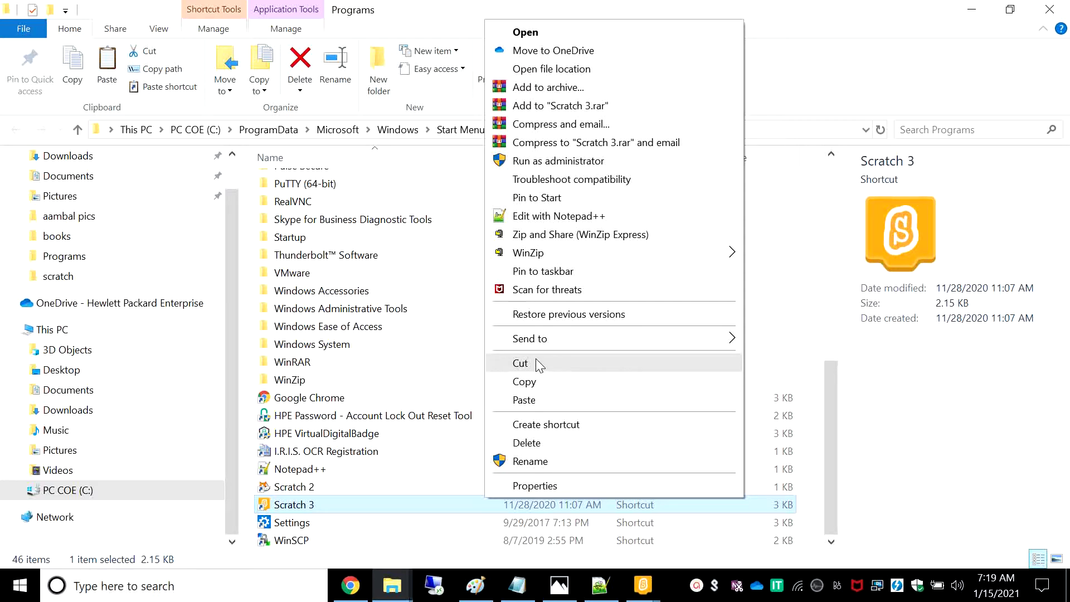
left_click(535, 381)
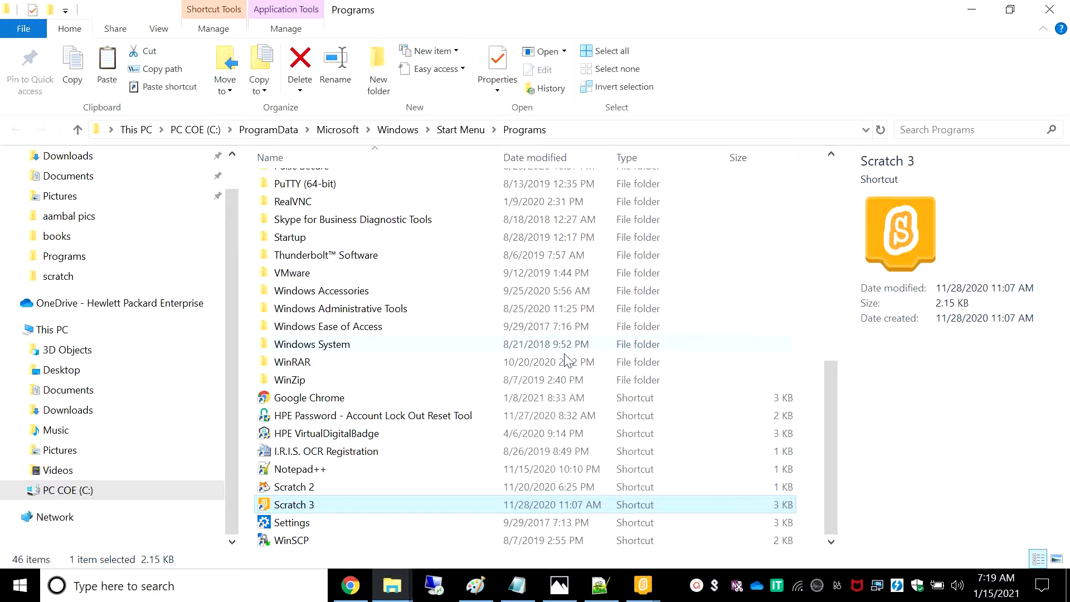
left_click(965, 8)
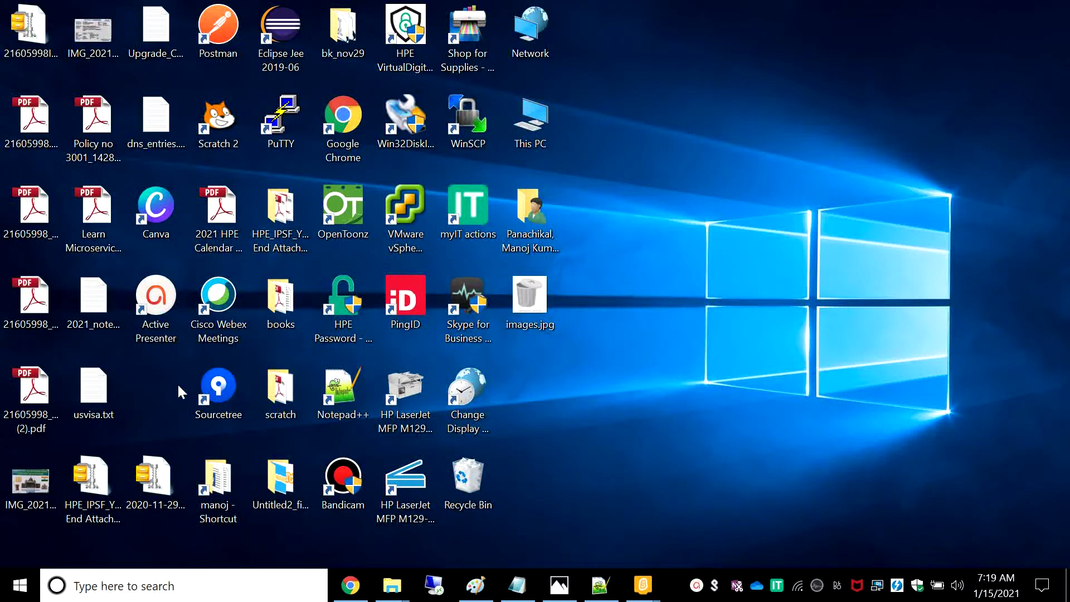
Paste the Scratch 3 shortcut onto the desktop and maximize the relaunched Scratch window
right_click(156, 386)
mouse_move(193, 329)
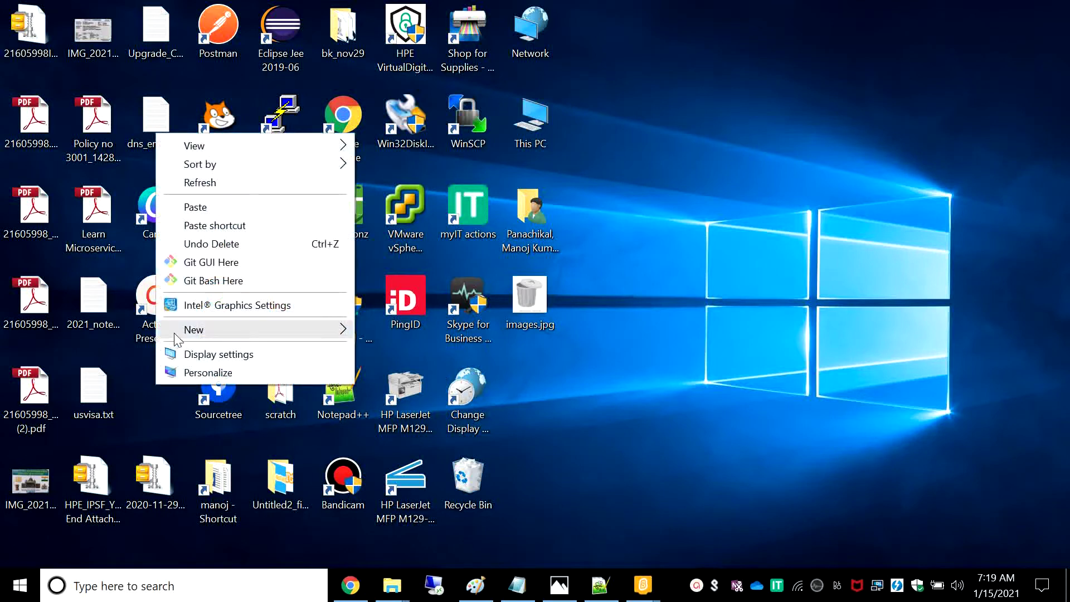
left_click(223, 210)
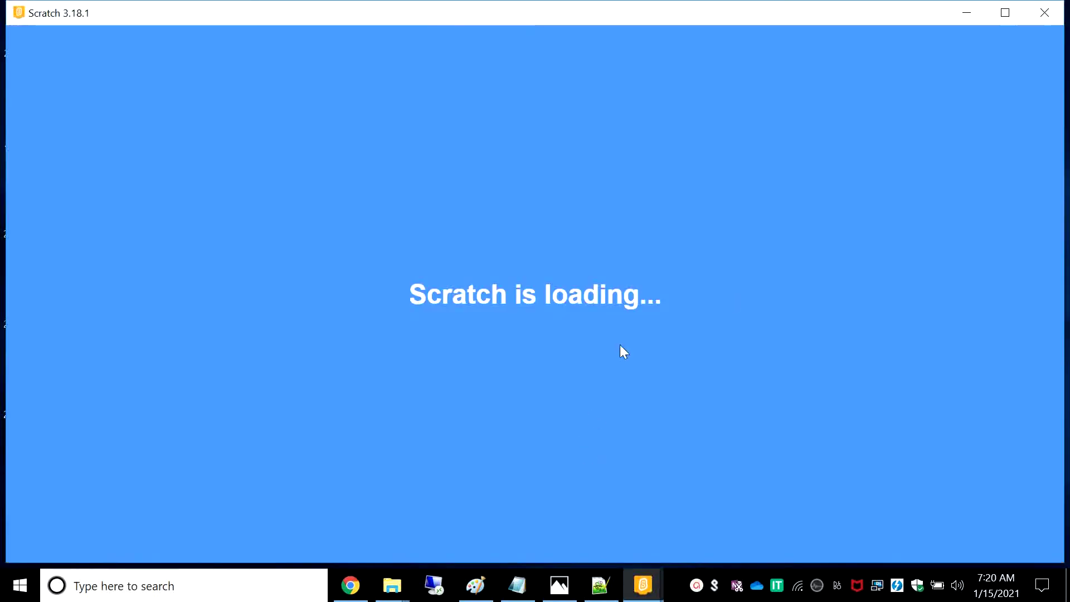
left_click(1007, 14)
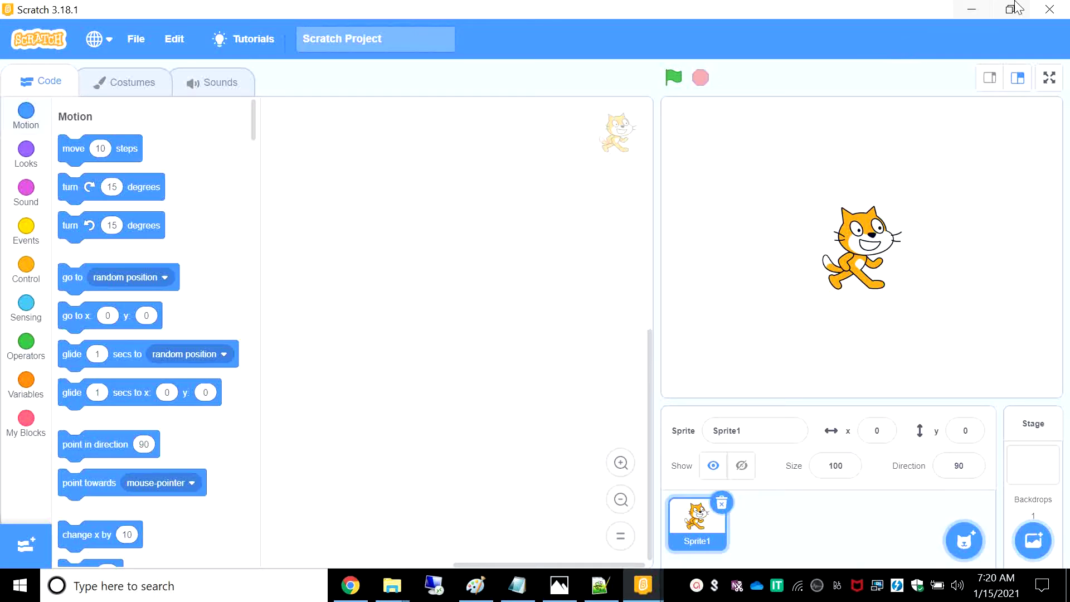
Minimize Scratch and copy the new Scratch 3 desktop shortcut
left_click(974, 8)
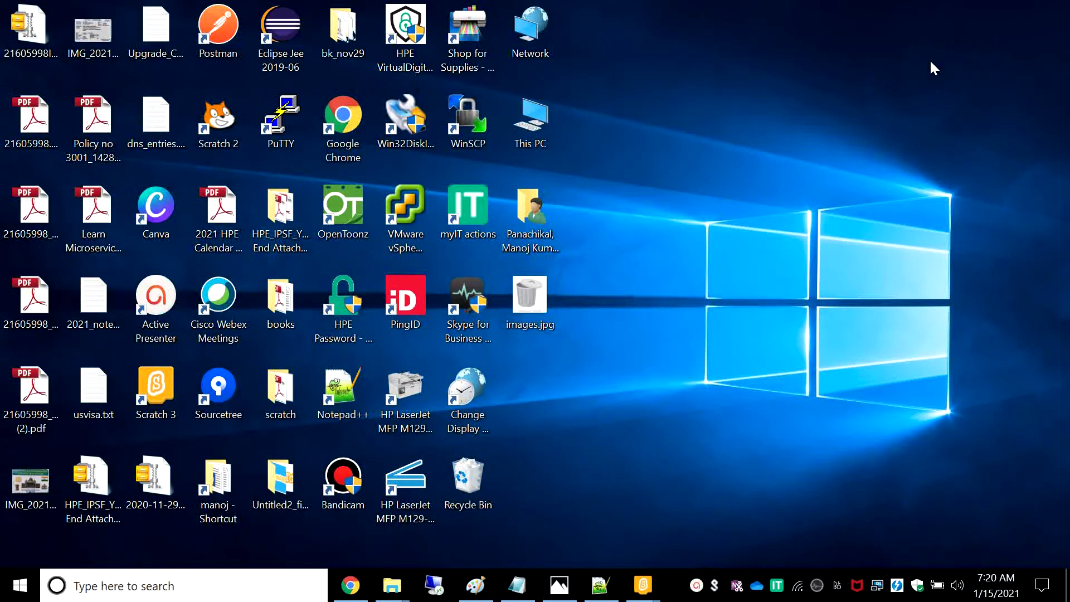
right_click(164, 387)
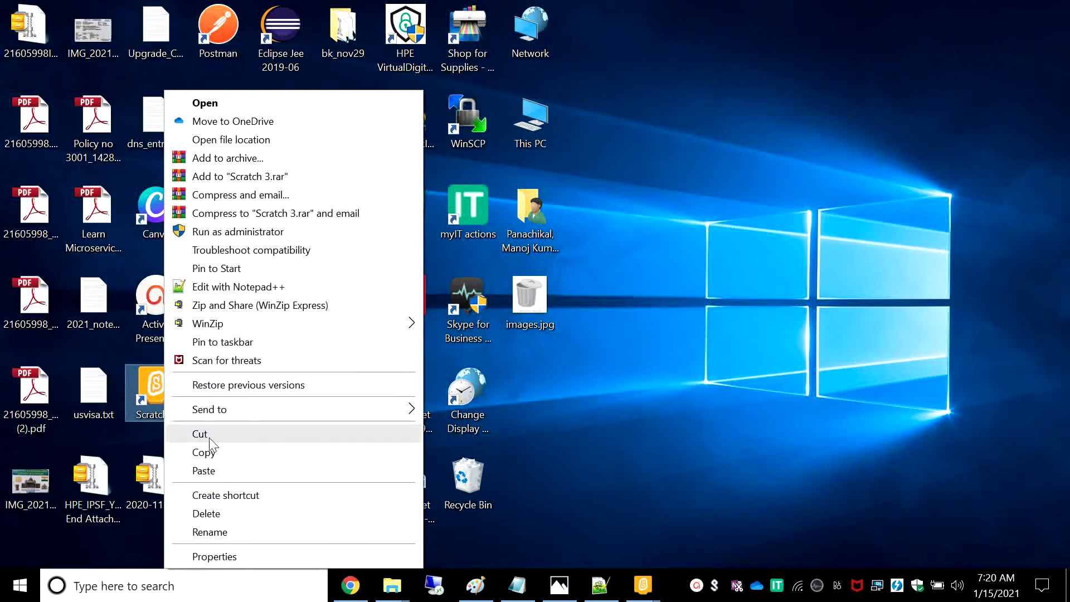
left_click(215, 453)
mouse_move(392, 585)
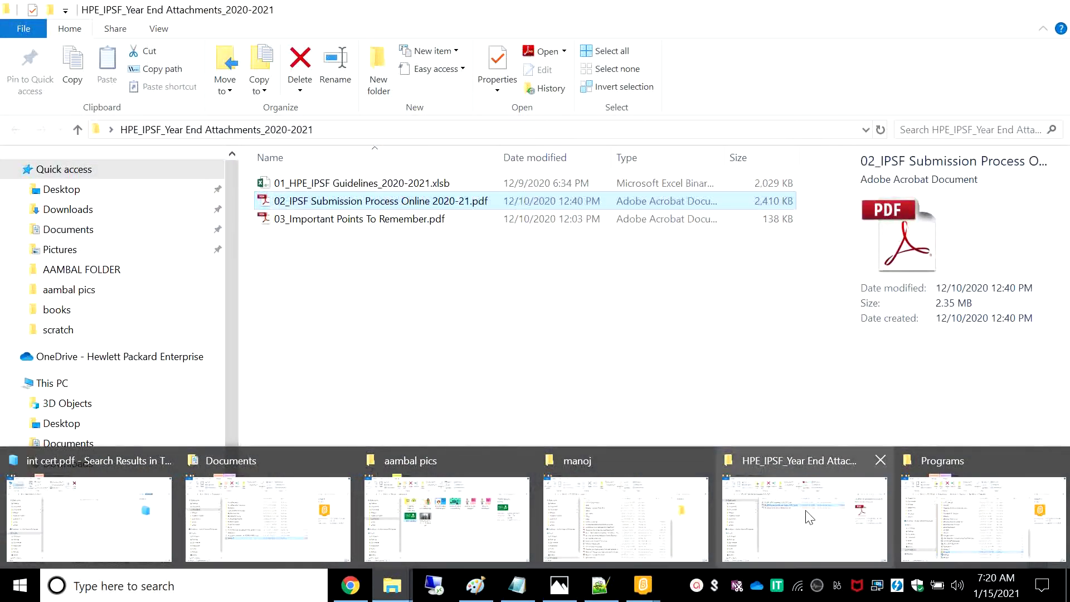
Paste the Scratch 3 shortcut into HPE_IPSF_Year End Attachments_2020-2021, then minimize that folder
left_click(805, 514)
right_click(352, 291)
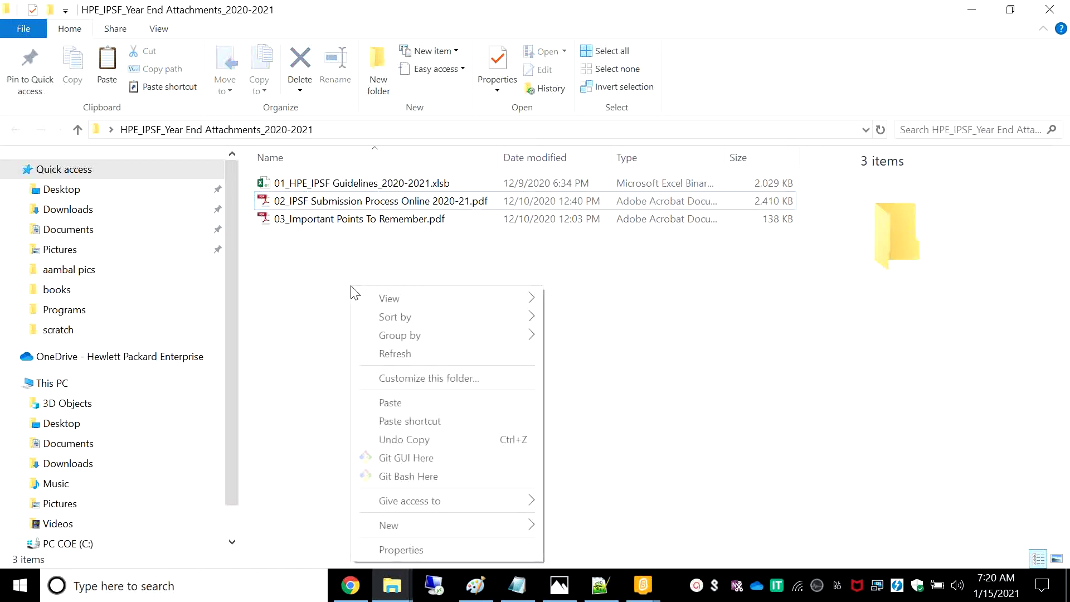
right_click(318, 292)
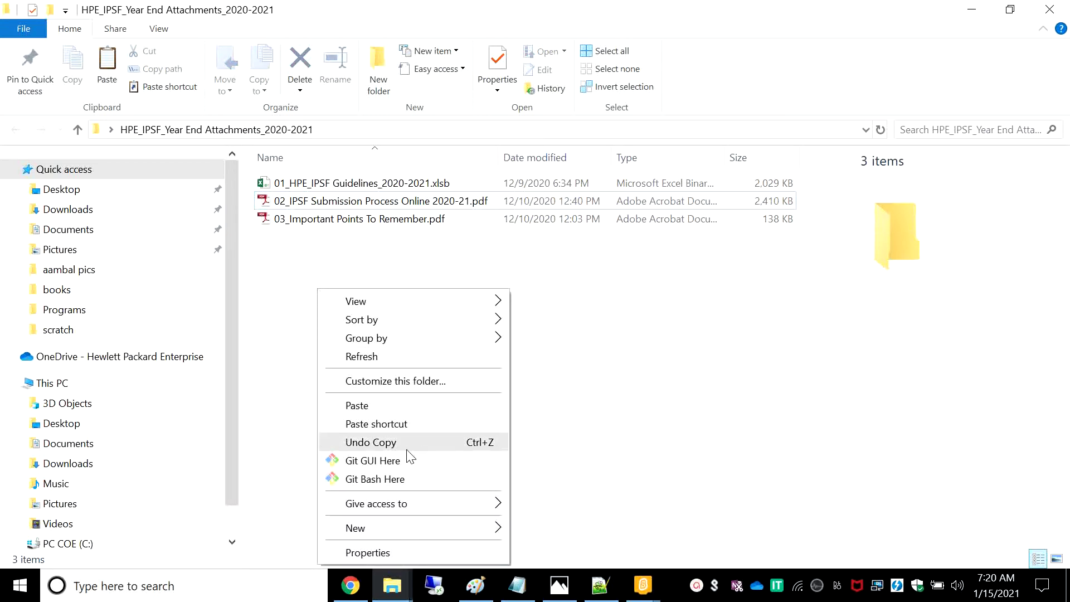
left_click(394, 403)
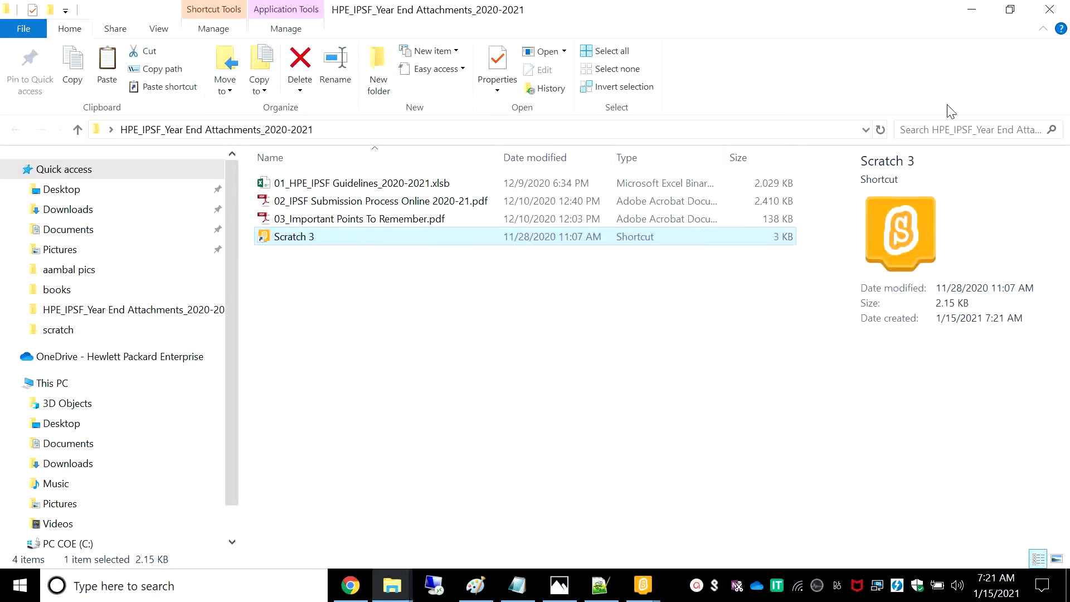
left_click(971, 13)
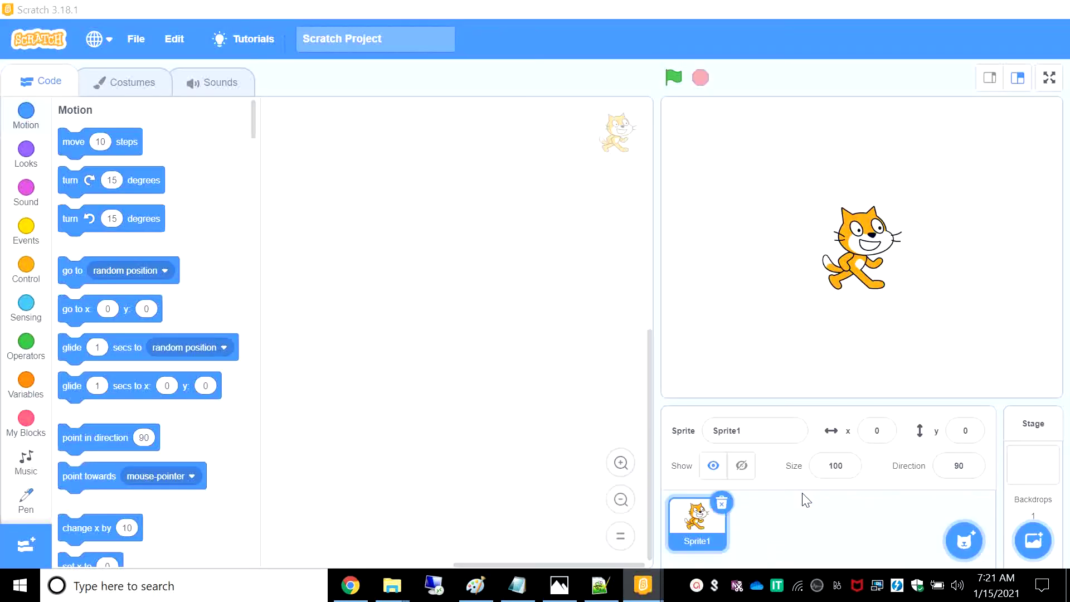
Close the running Scratch windows and relaunch Scratch 3 from its desktop shortcut
mouse_move(642, 584)
left_click(807, 461)
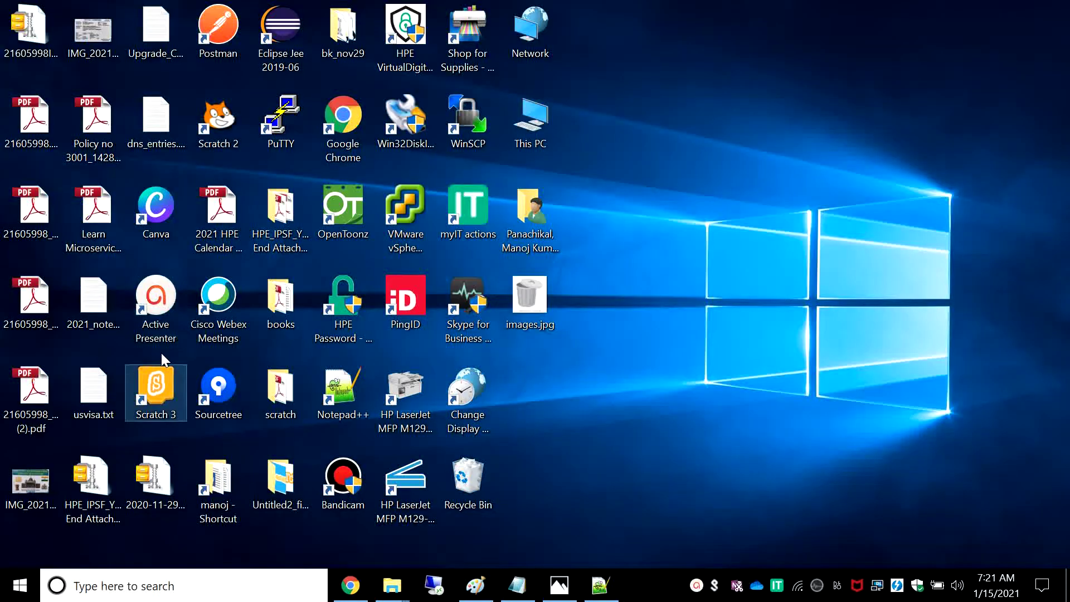
double_click(152, 410)
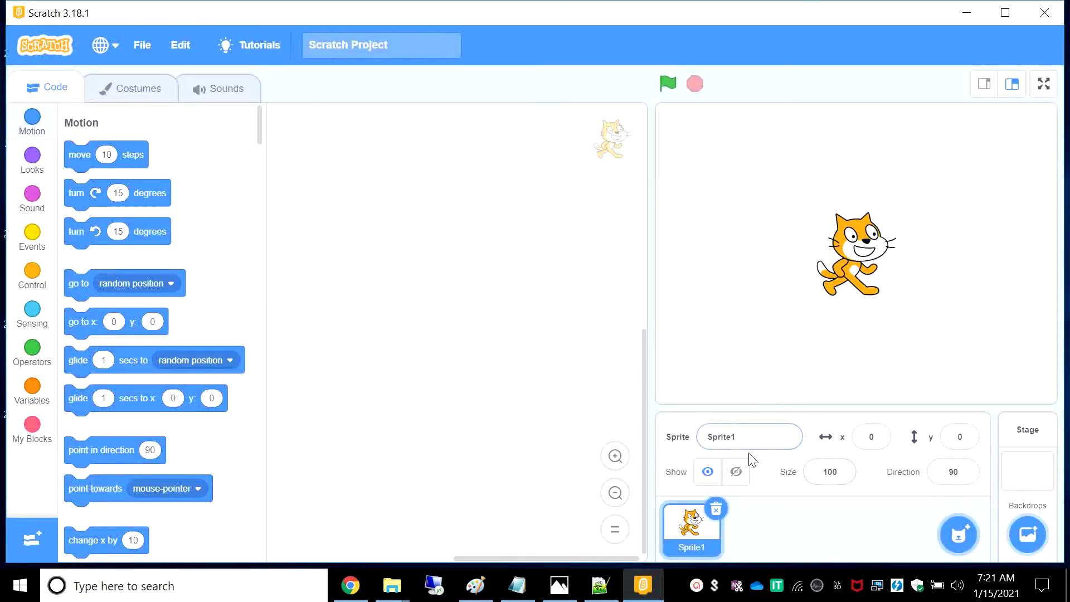
Replace the sprite name Sprite1 with 'cat' in the sprite name field
left_click(750, 438)
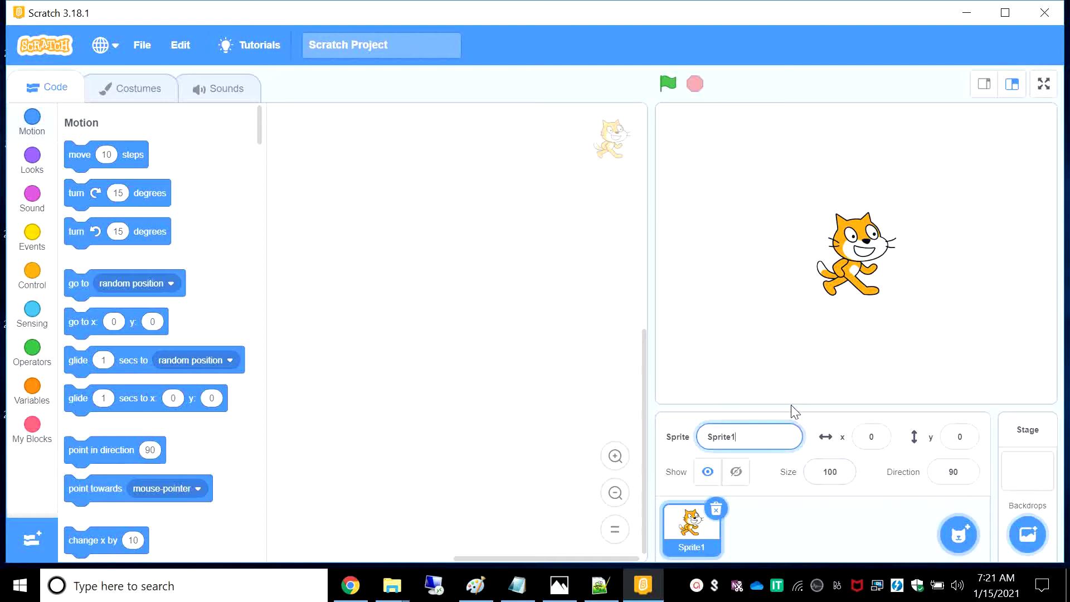
key("BackSpace")
key("BackSpace")
key("BackSpace")
key("BackSpace")
key("BackSpace")
key("BackSpace")
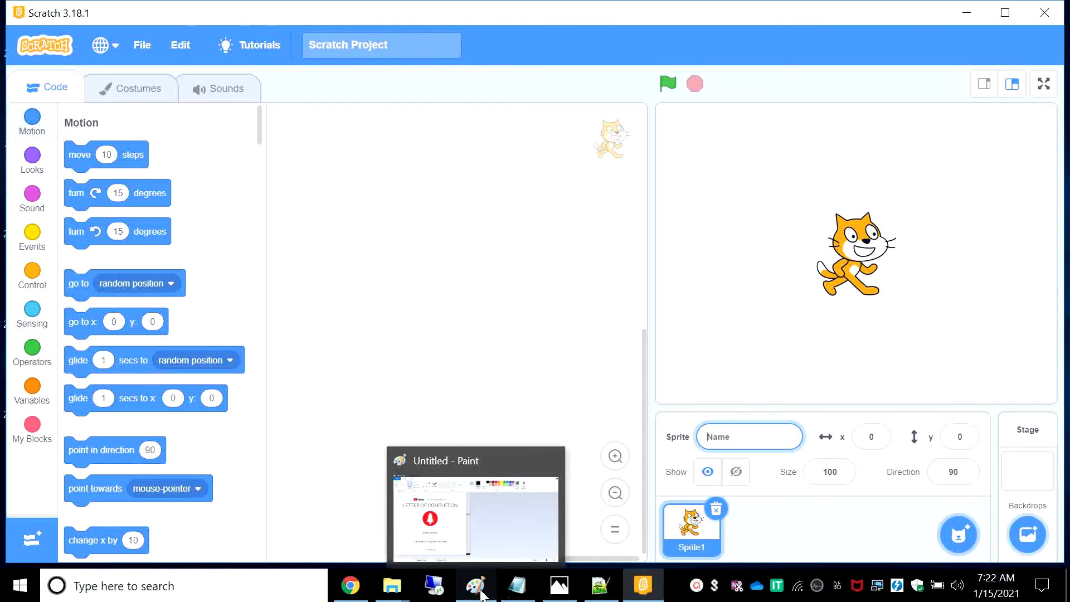
left_click(481, 593)
left_click(971, 10)
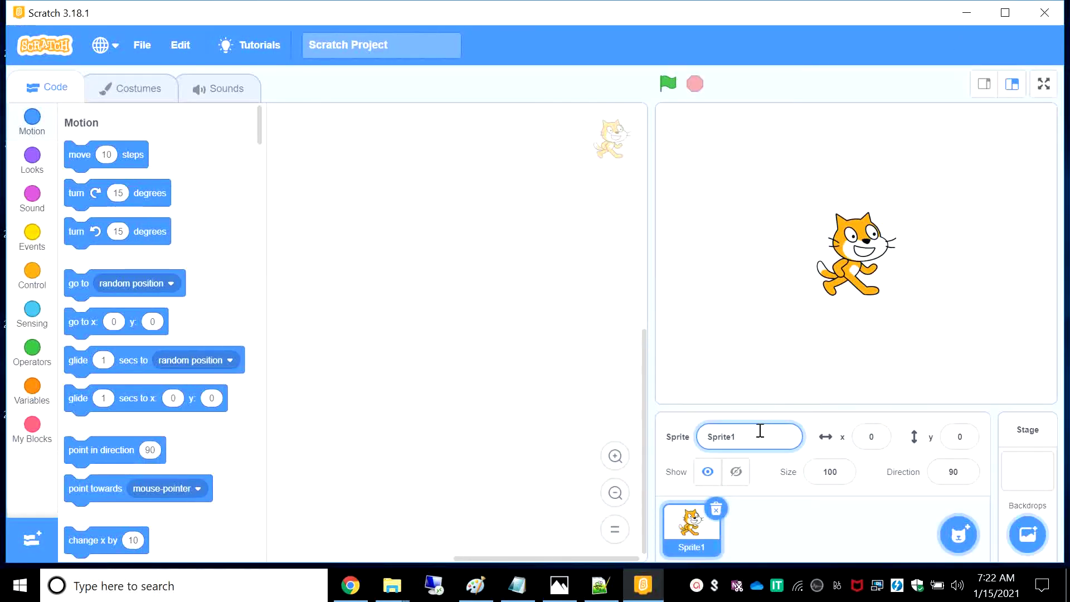
key("BackSpace")
key("BackSpace")
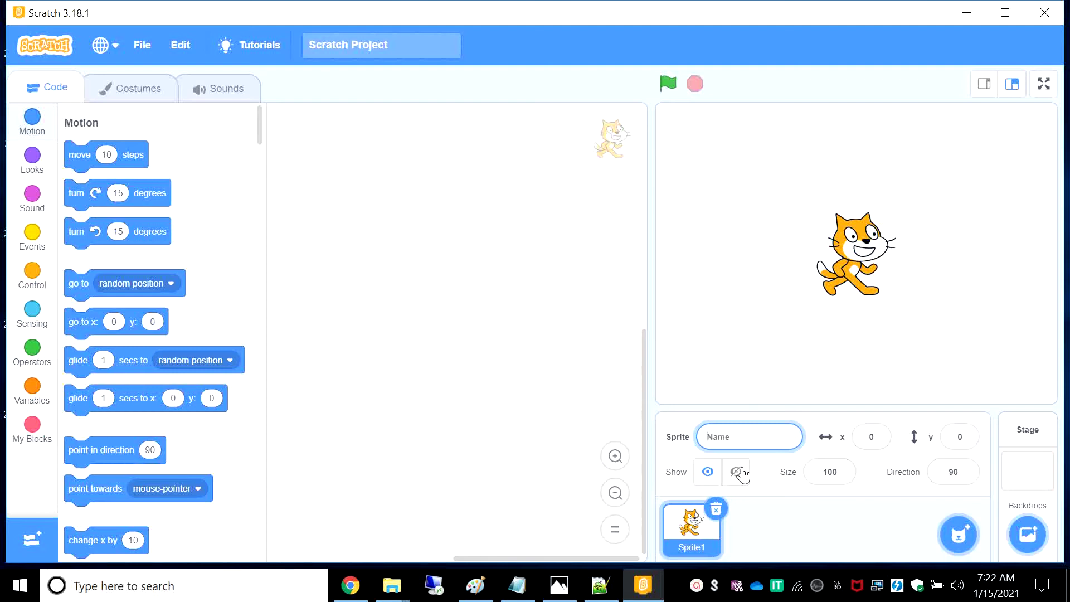
type("cat")
key("Return")
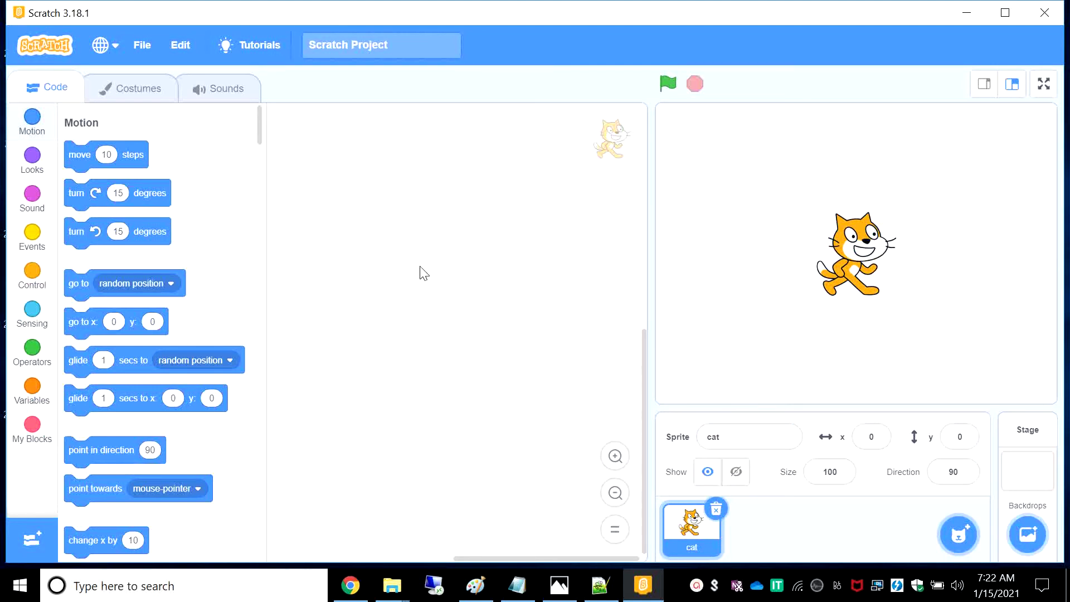
Open the Sound category and test the 'play sound Meow until done' block
left_click(34, 205)
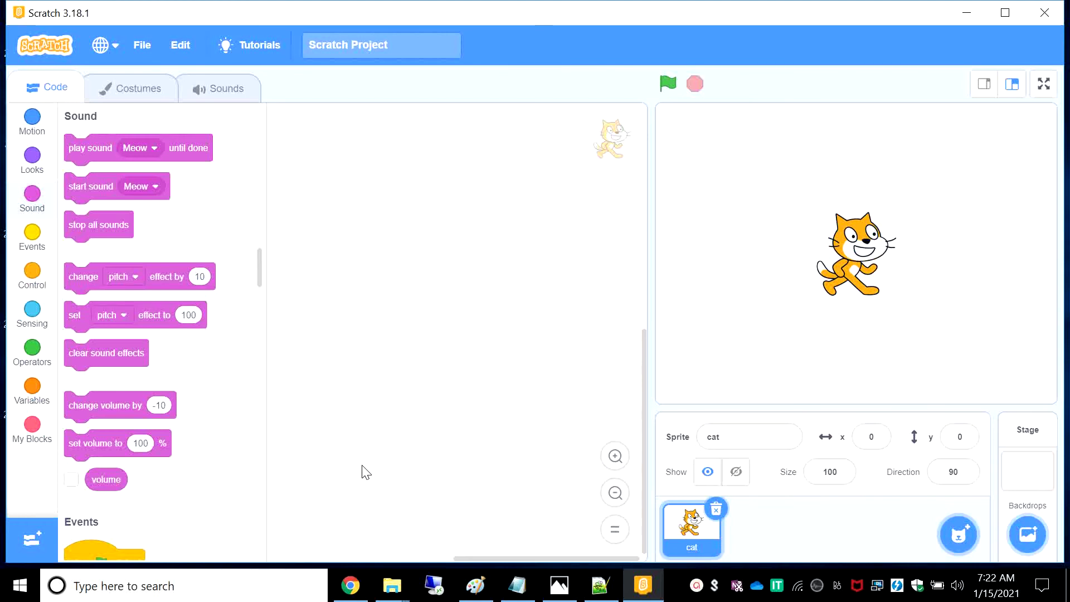
left_click(88, 145)
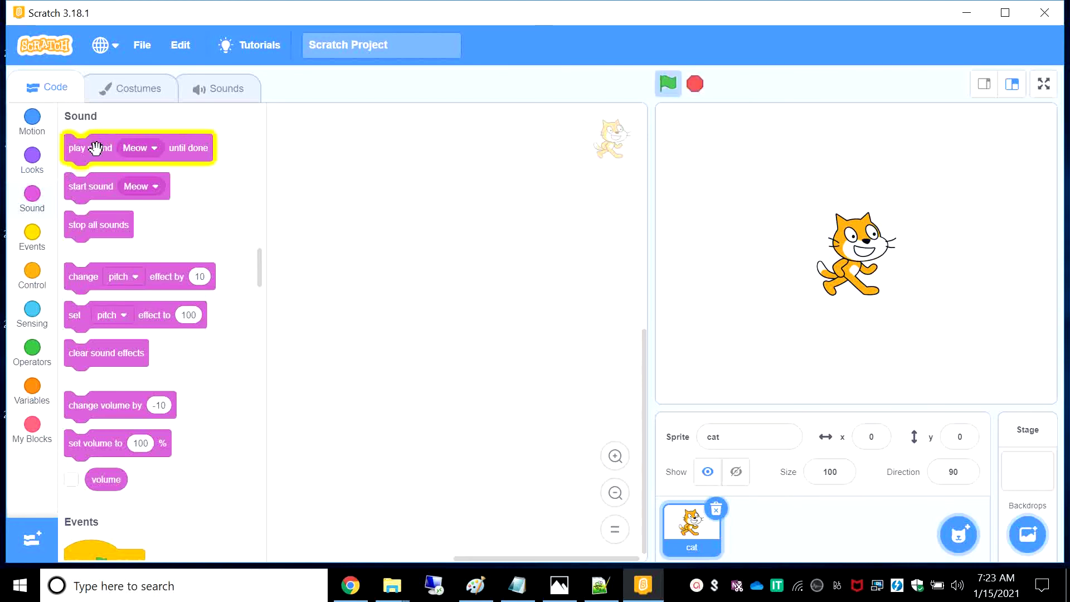